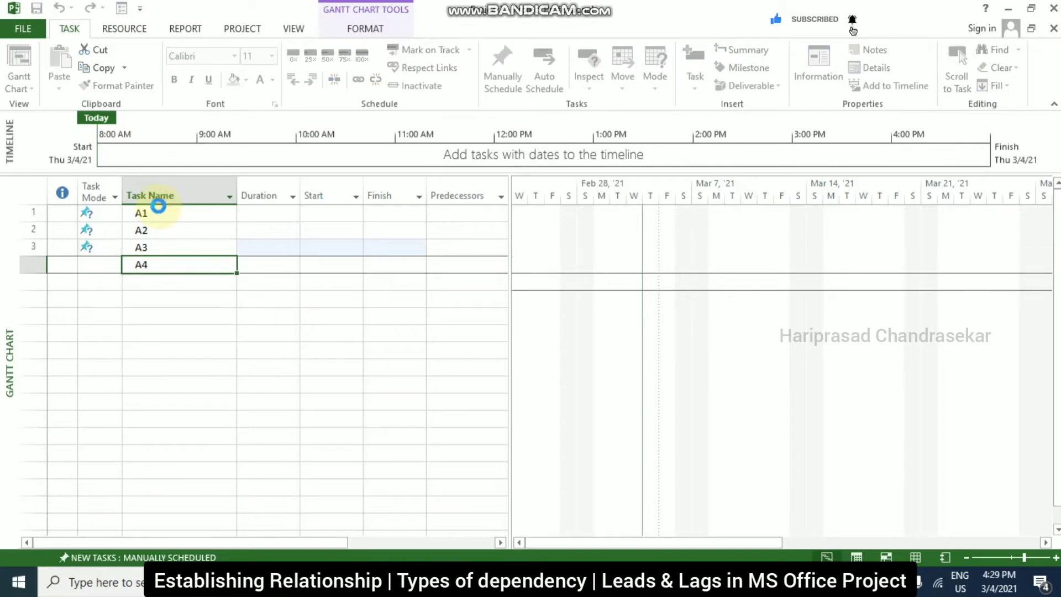
# Step: Complete the task list by confirming A4 and adding a fifth task named A5
pyautogui.press('Return')
pyautogui.write('A5')
pyautogui.press('Return')
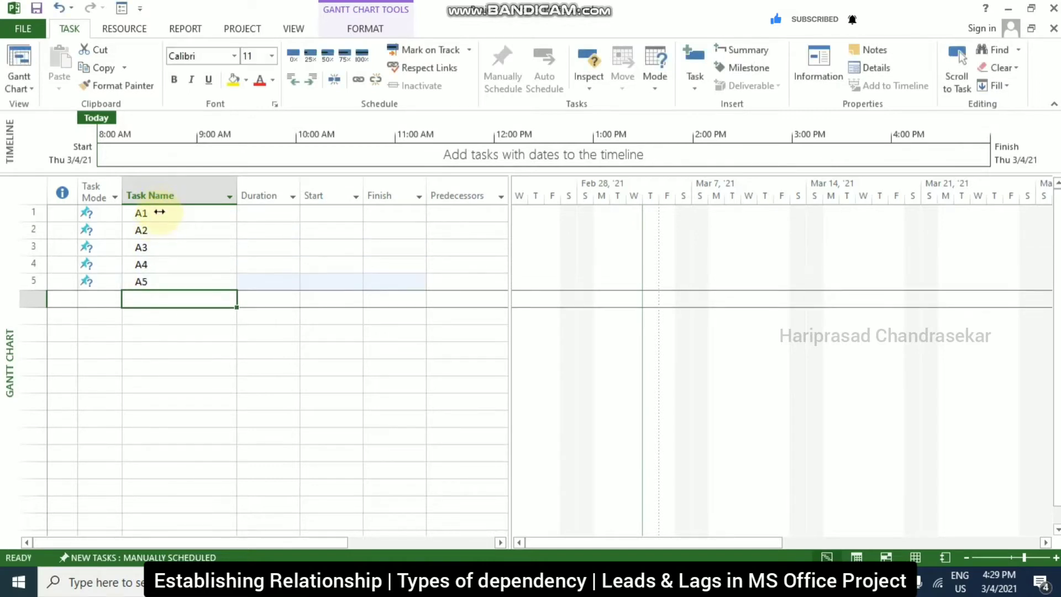
# Step: Set the durations of tasks A1 to A5 to 5, 8, 6, 2 and 9 days respectively
pyautogui.click(281, 212)
pyautogui.write('5')
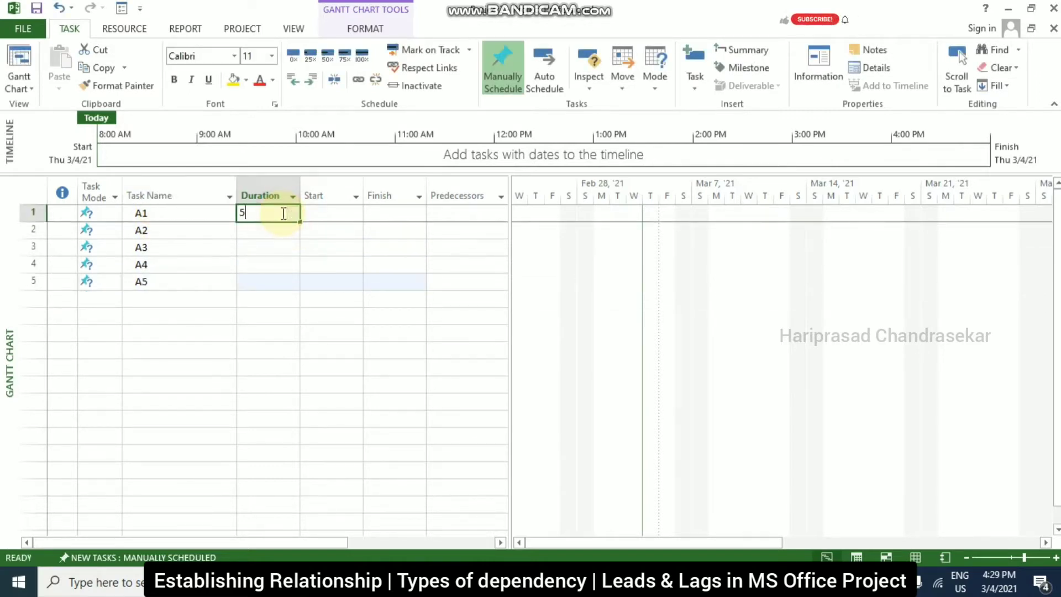
pyautogui.press('Return')
pyautogui.write('8')
pyautogui.press('Return')
pyautogui.write('6')
pyautogui.press('Return')
pyautogui.write('2')
pyautogui.press('Return')
pyautogui.write('9')
pyautogui.press('Return')
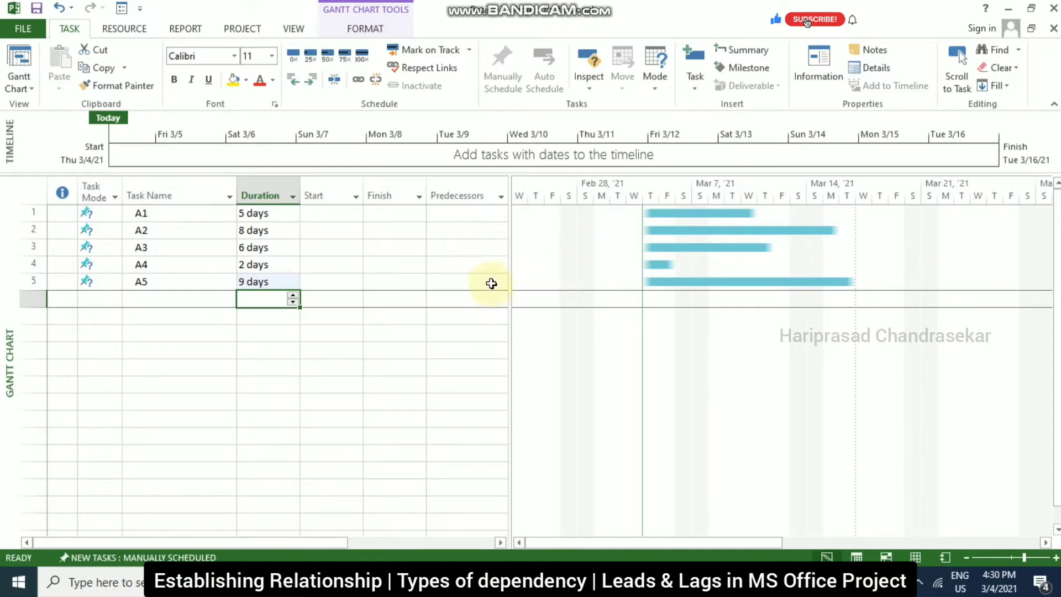
# Step: Link tasks A1 through A5 in sequence with the Link Tasks command
pyautogui.click(194, 213)
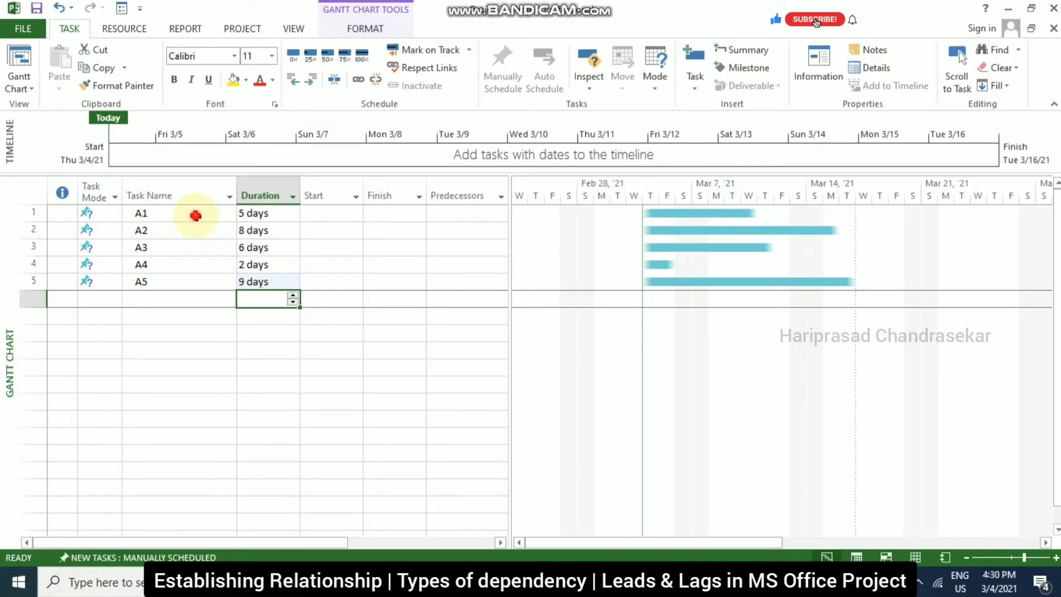
pyautogui.keyDown('shift'); pyautogui.click(186, 281); pyautogui.keyUp('shift')
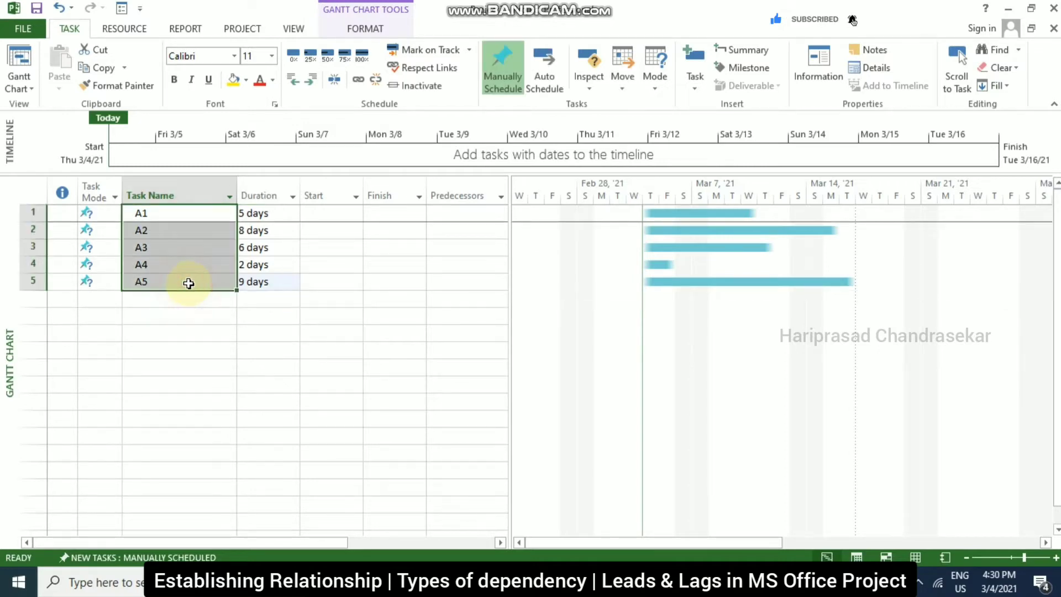
pyautogui.click(359, 82)
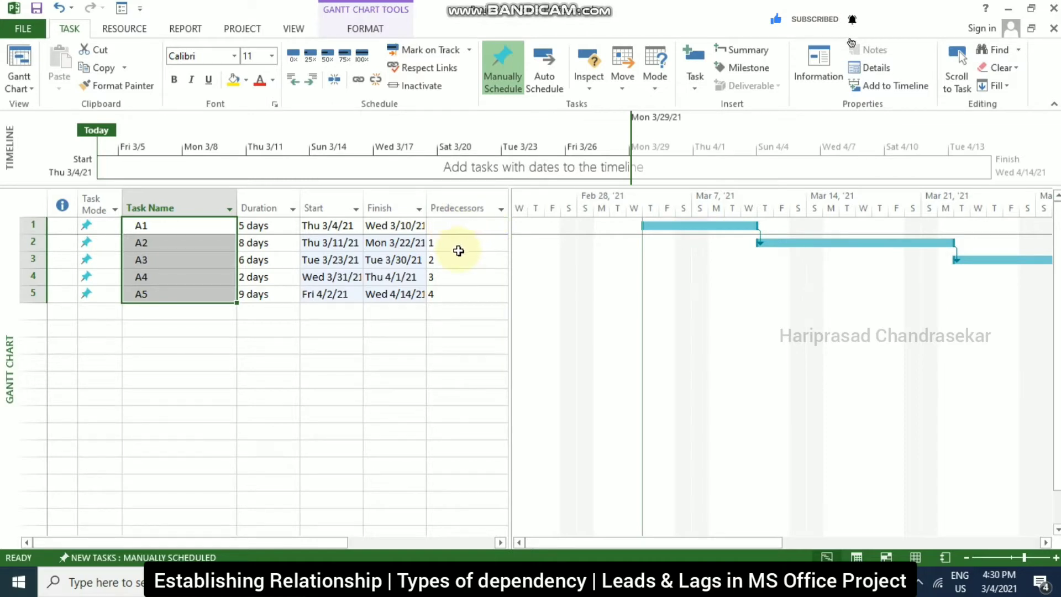
# Step: Unlink all the tasks from A1 to A5 and link them in sequence again
pyautogui.click(184, 243)
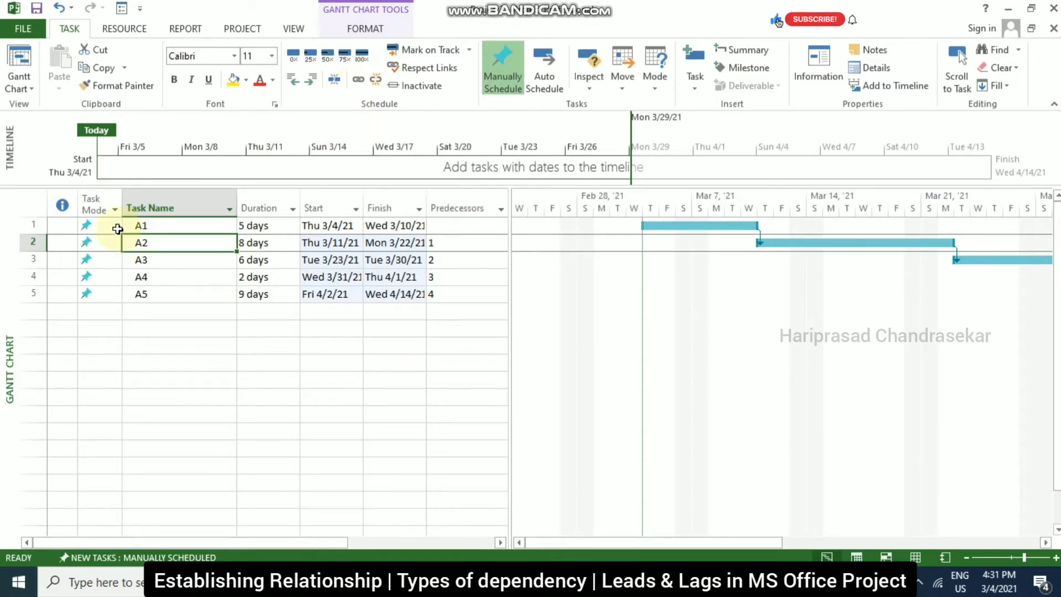
pyautogui.moveTo(33, 225); pyautogui.dragTo(36, 306)
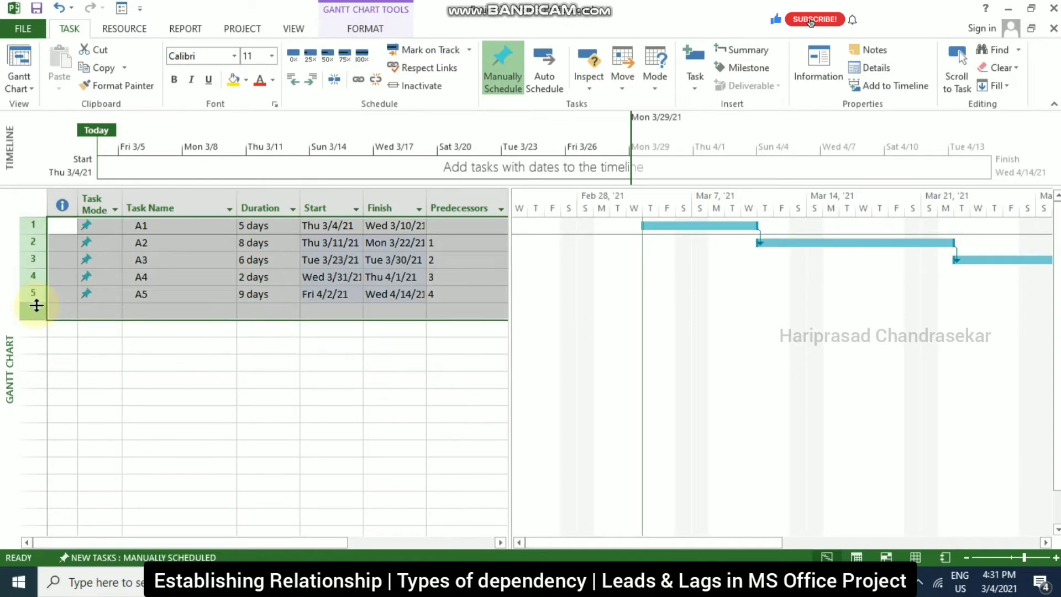
pyautogui.click(376, 81)
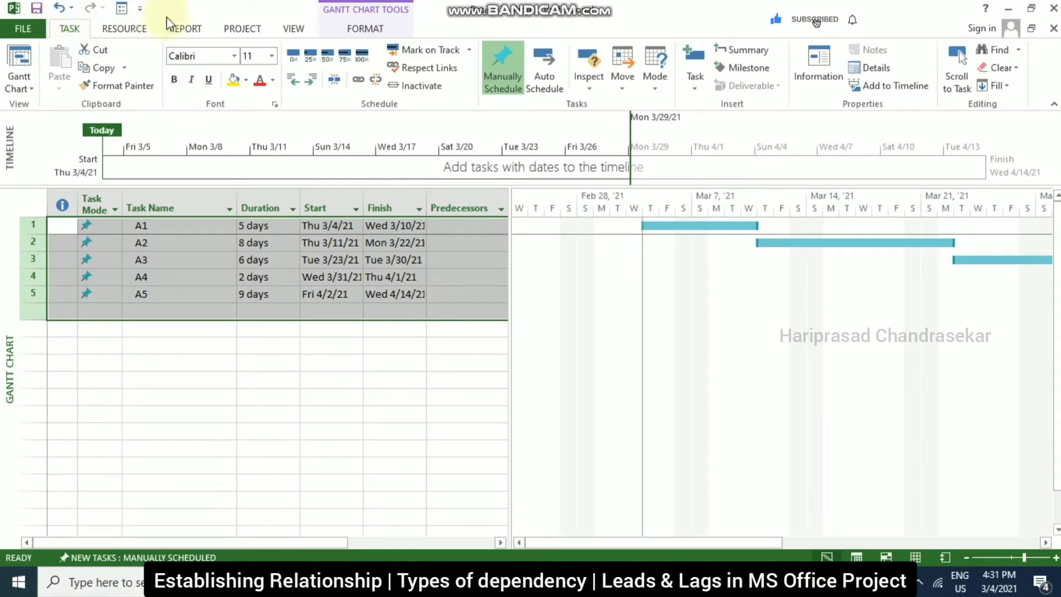
pyautogui.click(358, 80)
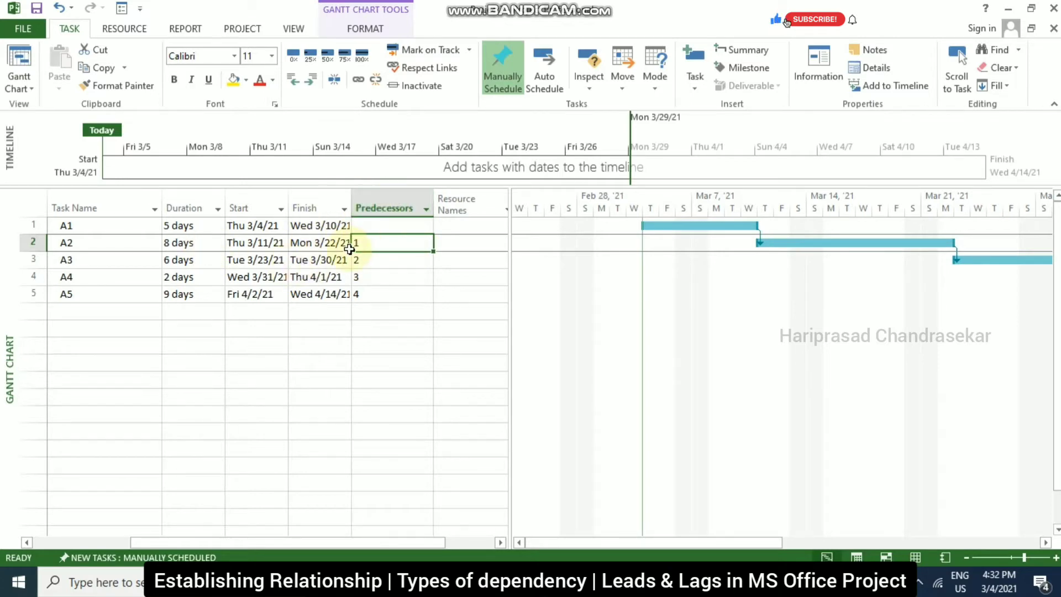
# Step: Add a 2-day lag to task A2's Finish-to-Start dependency on A1 in its task information
pyautogui.doubleClick(389, 244)
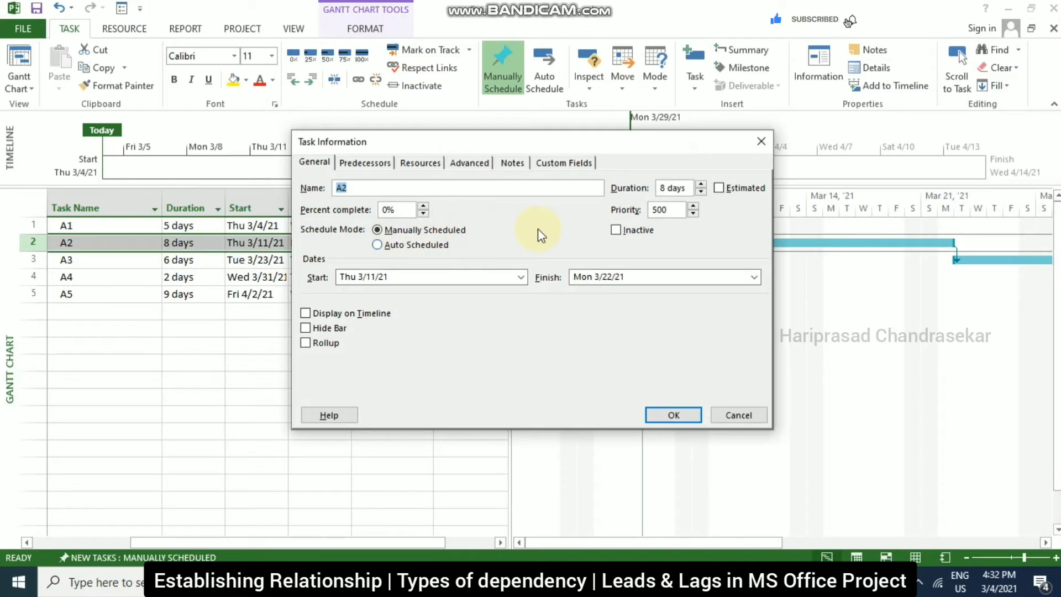
pyautogui.click(363, 163)
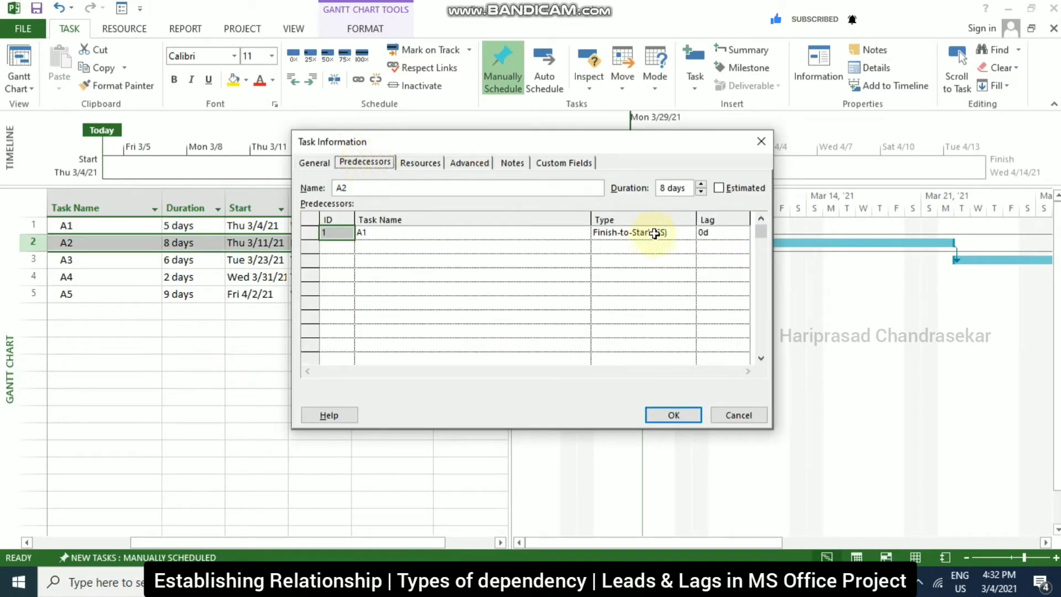
pyautogui.click(690, 233)
pyautogui.click(690, 233)
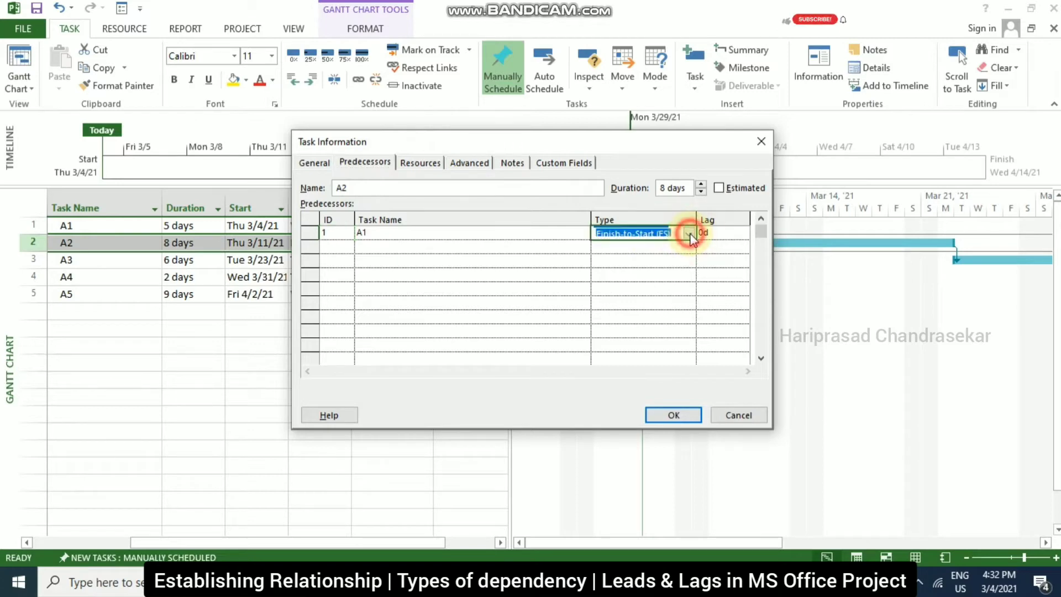
pyautogui.click(690, 233)
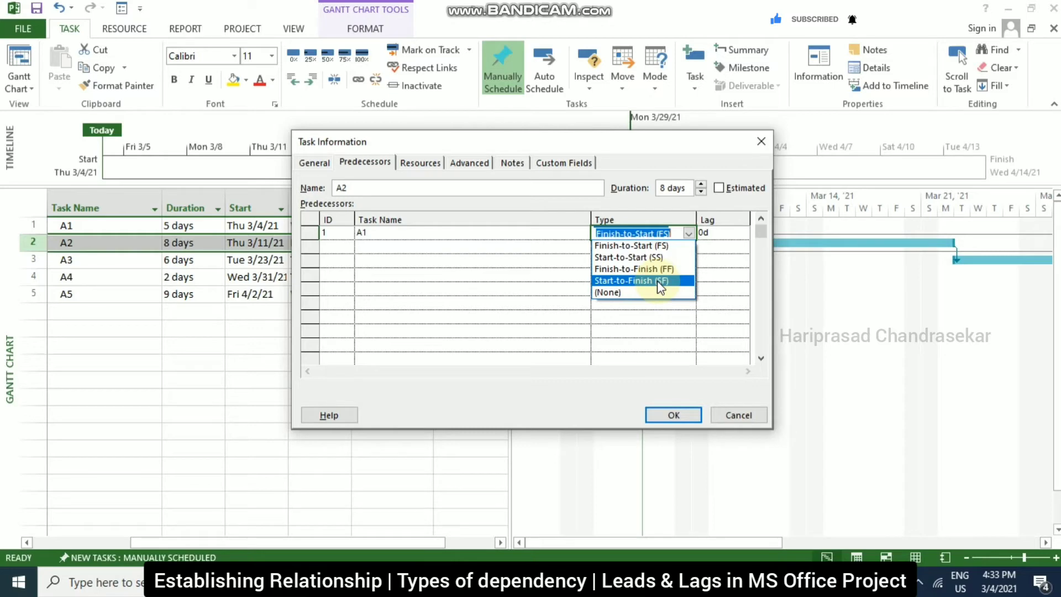
pyautogui.click(735, 232)
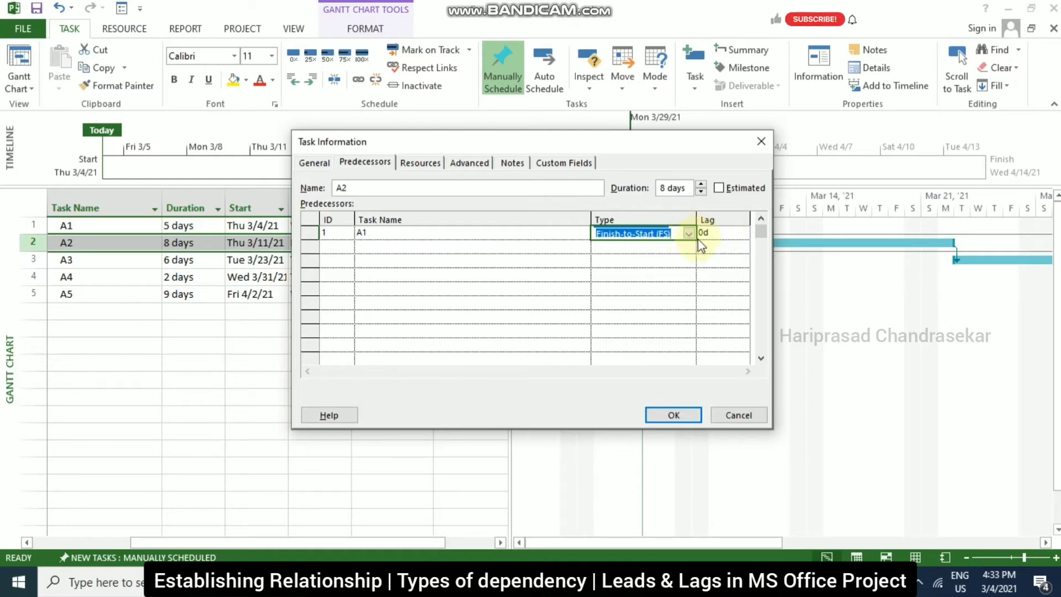
pyautogui.click(717, 234)
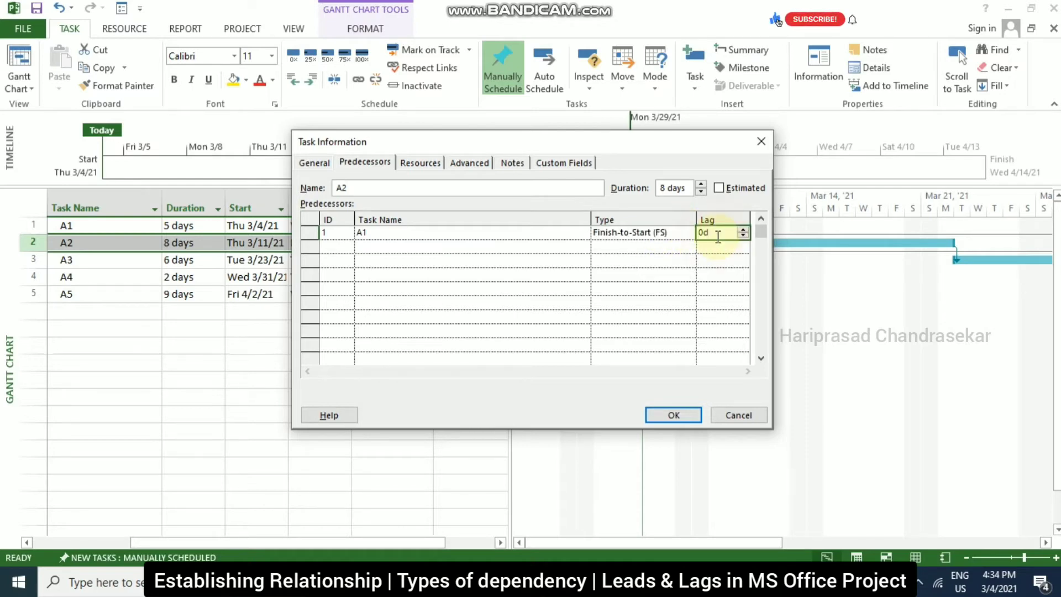
pyautogui.write('2')
pyautogui.press('Return')
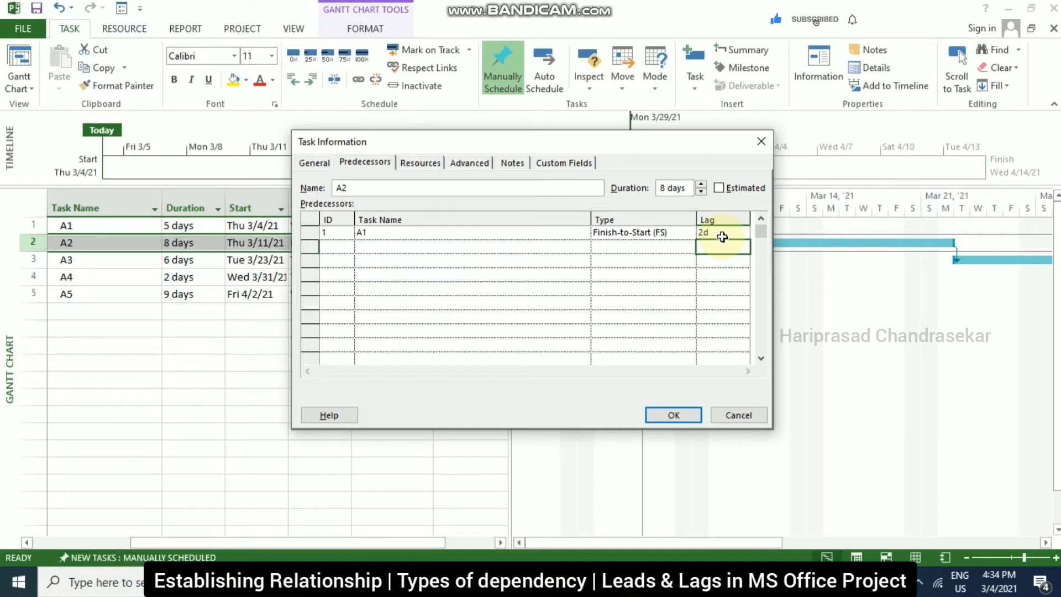
pyautogui.click(673, 415)
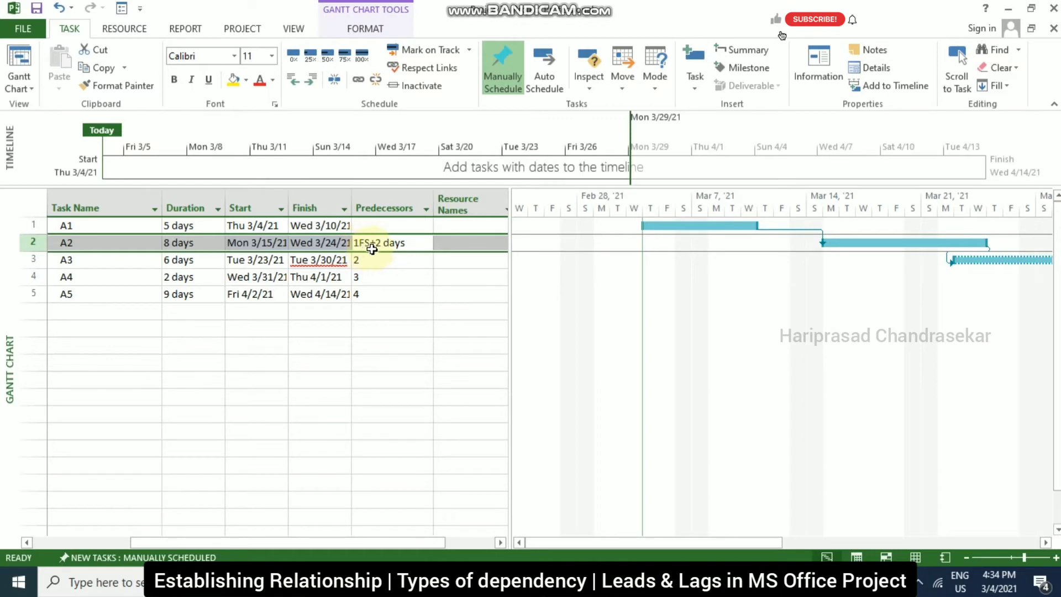
# Step: Change task A3's predecessor to a Start-to-Start link with task 2 and a 2-day lead, entered as 2SS - 2d
pyautogui.click(402, 262)
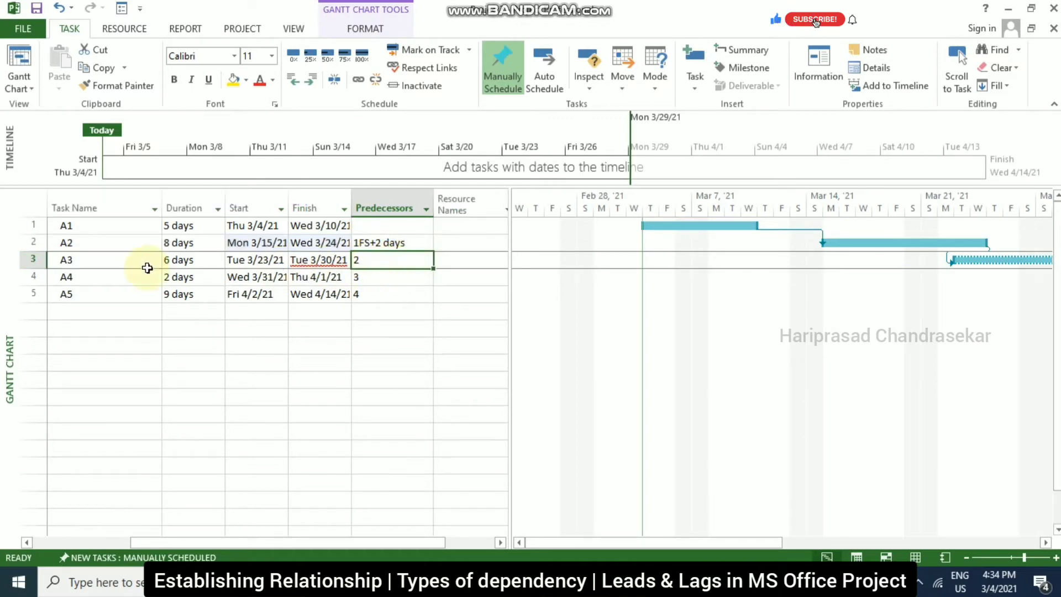
pyautogui.click(388, 258)
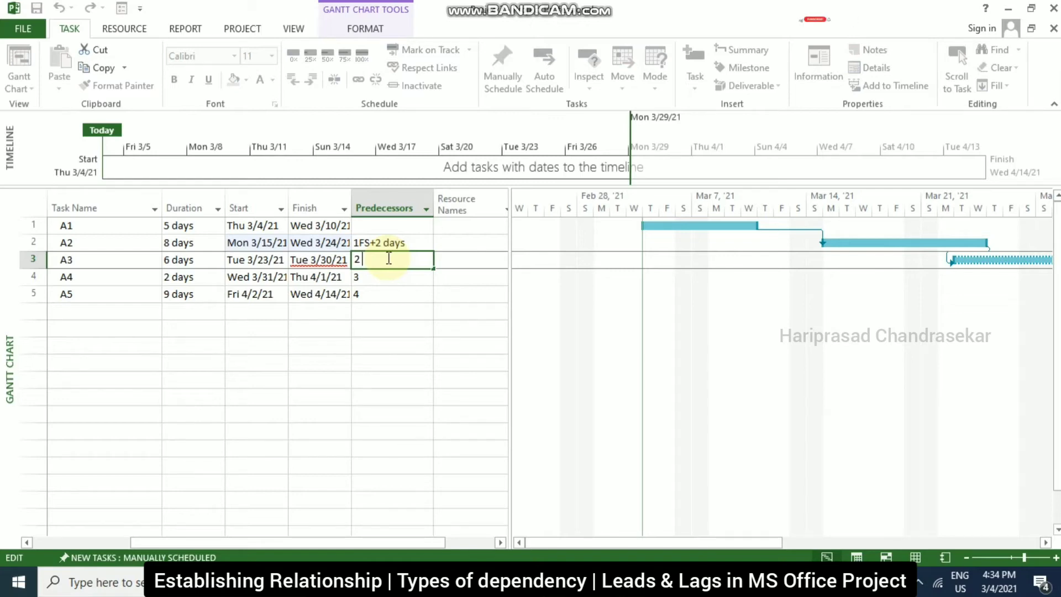
pyautogui.write('SS')
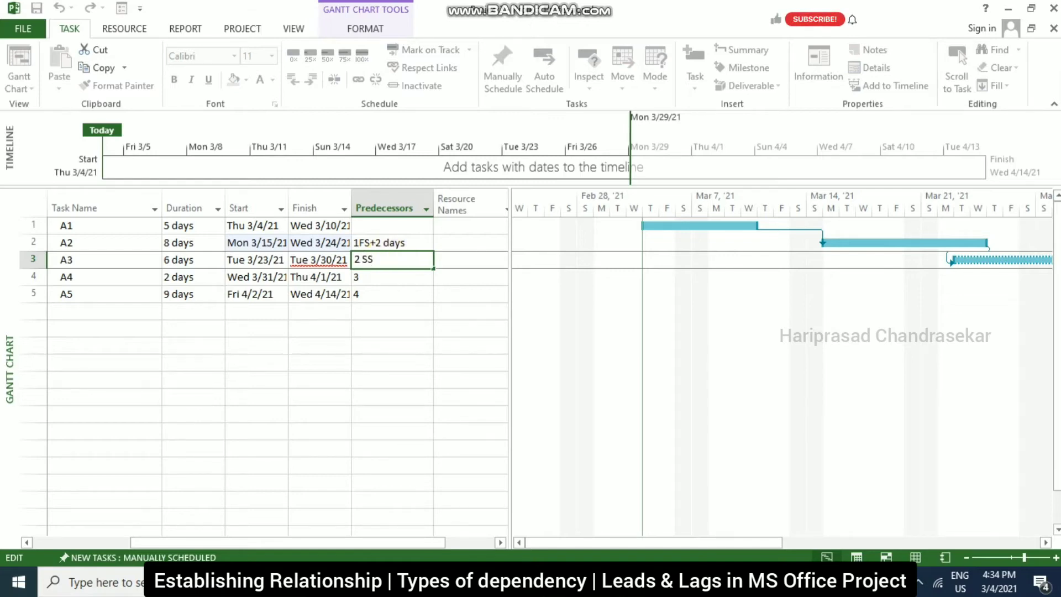
pyautogui.press('BackSpace')
pyautogui.press('BackSpace')
pyautogui.press('BackSpace')
pyautogui.write('SS')
pyautogui.write(' +')
pyautogui.write(' - 2d')
pyautogui.click(403, 279)
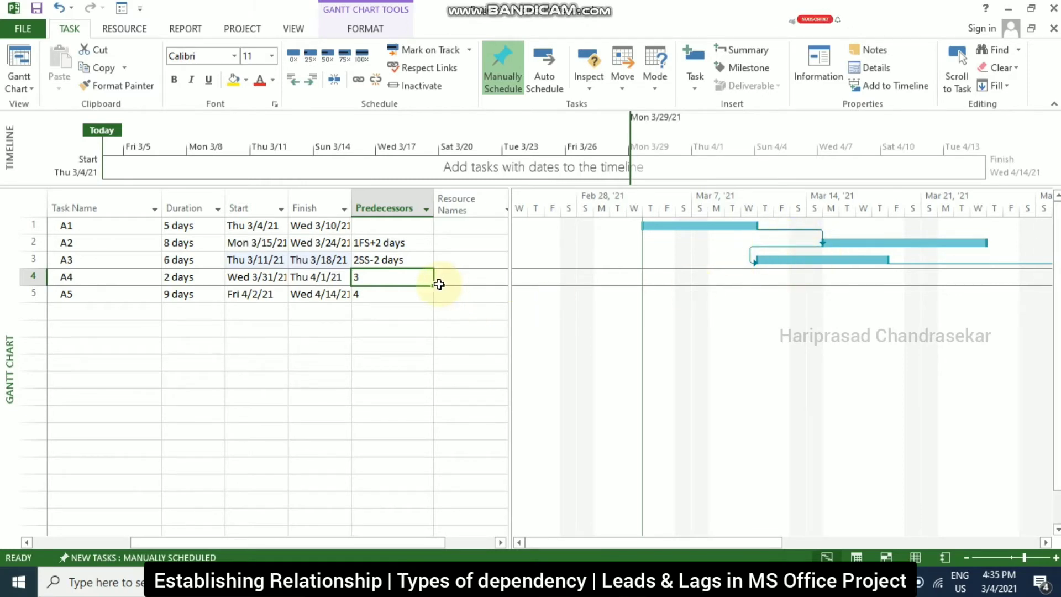
# Step: Change task A4's dependency on A3 to Finish-to-Finish (FF) with a lag of -50%
pyautogui.doubleClick(386, 282)
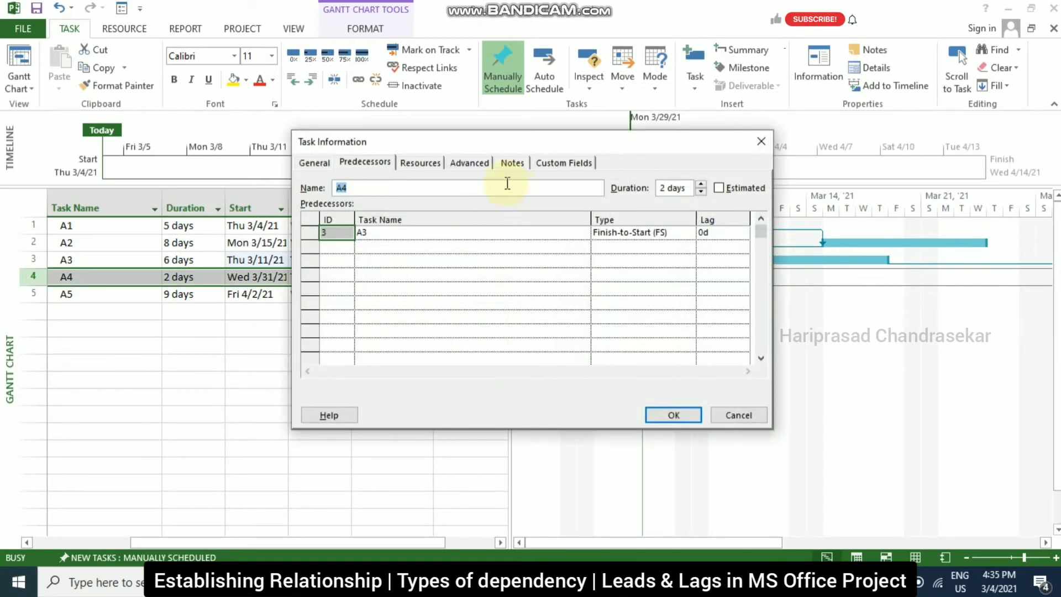
pyautogui.click(689, 233)
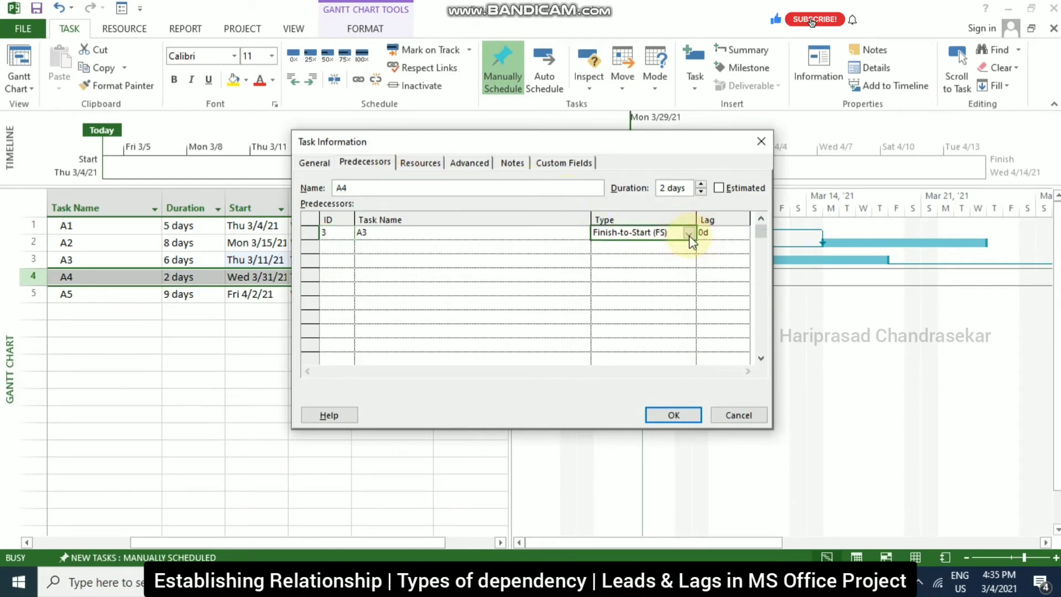
pyautogui.click(690, 234)
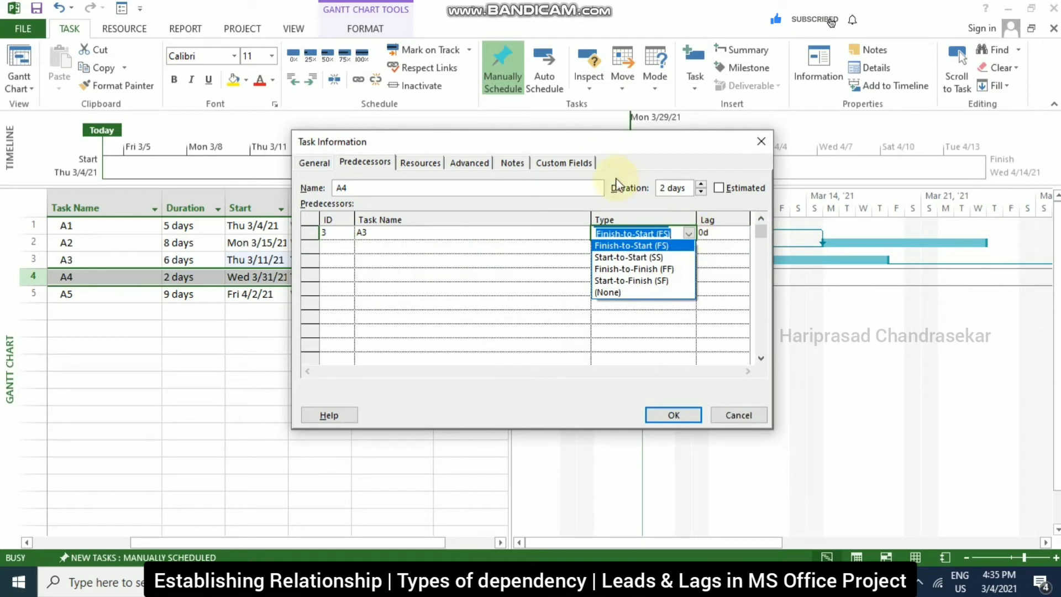
pyautogui.click(600, 146)
pyautogui.moveTo(662, 148); pyautogui.dragTo(767, 156)
pyautogui.click(793, 238)
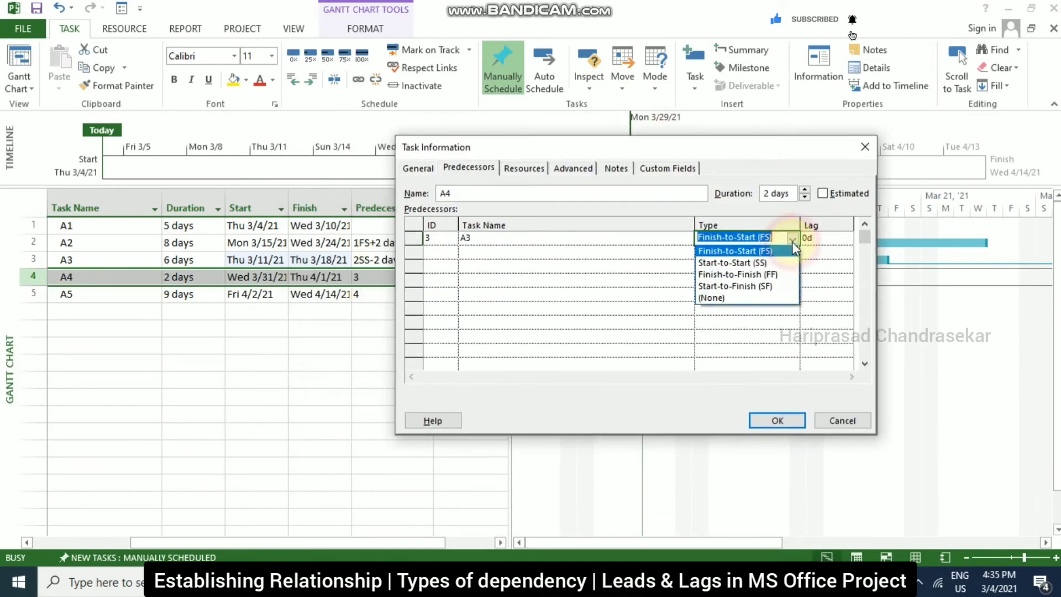
pyautogui.click(742, 274)
pyautogui.click(839, 240)
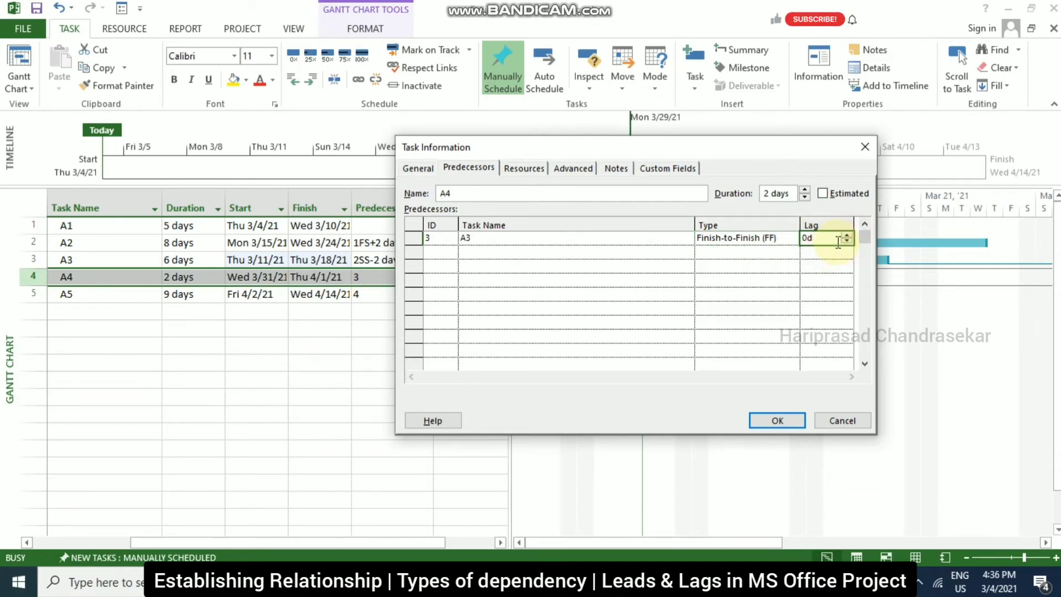
pyautogui.write('-50%')
pyautogui.press('Escape')
pyautogui.click(788, 420)
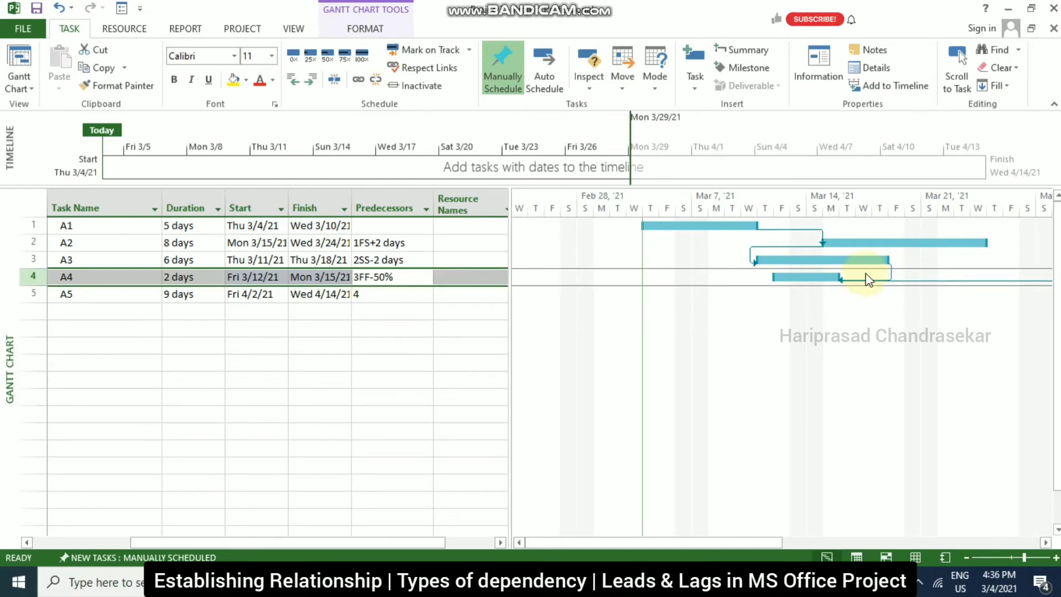
# Step: Change task A5's predecessor to 4SF+25%, a Start-to-Finish link with a 25% lag
pyautogui.click(398, 295)
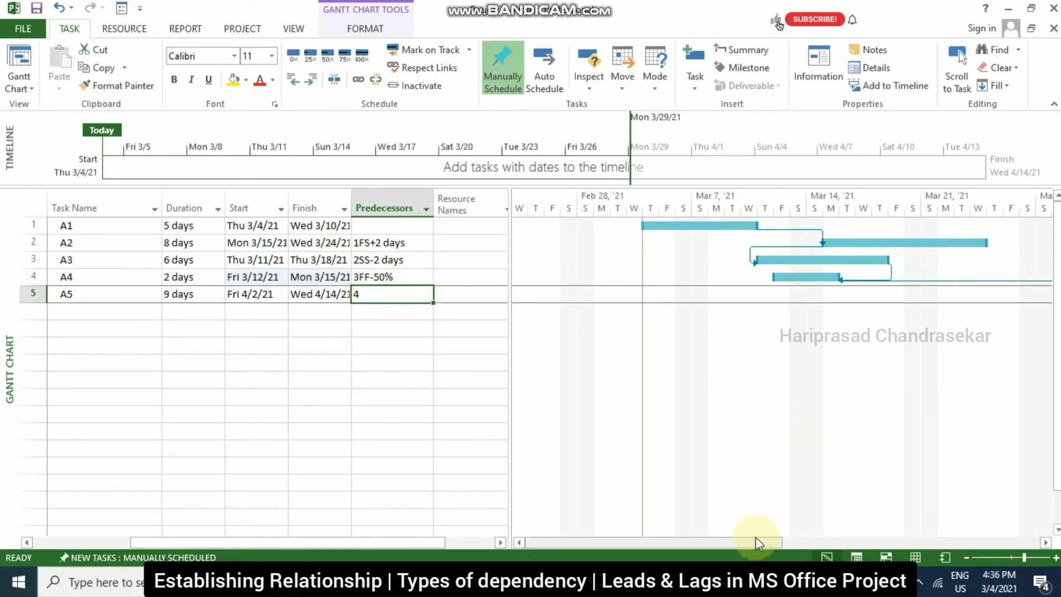
pyautogui.moveTo(755, 539); pyautogui.dragTo(834, 522)
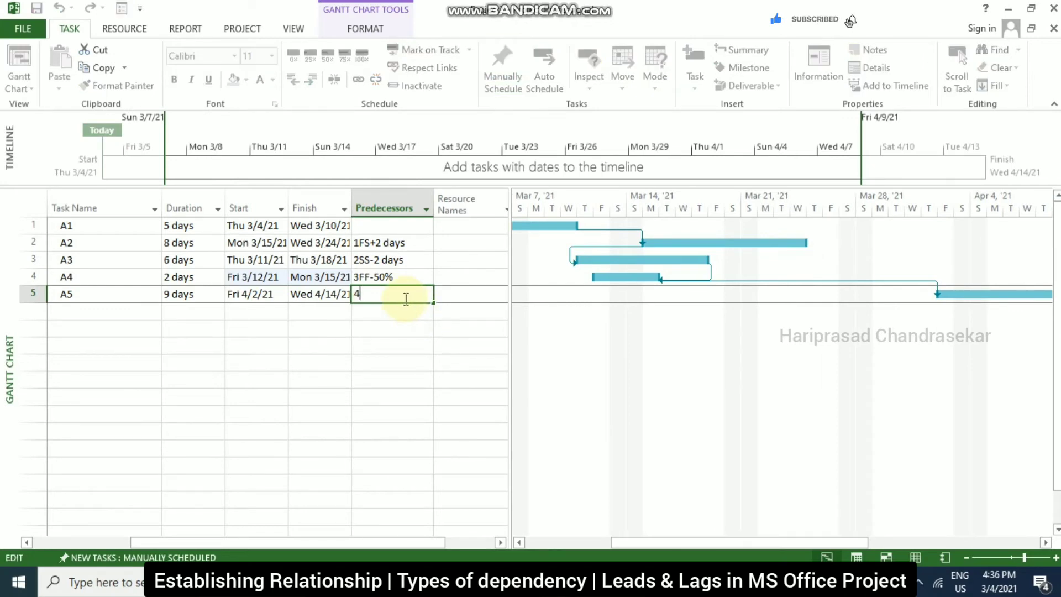
pyautogui.write('SF')
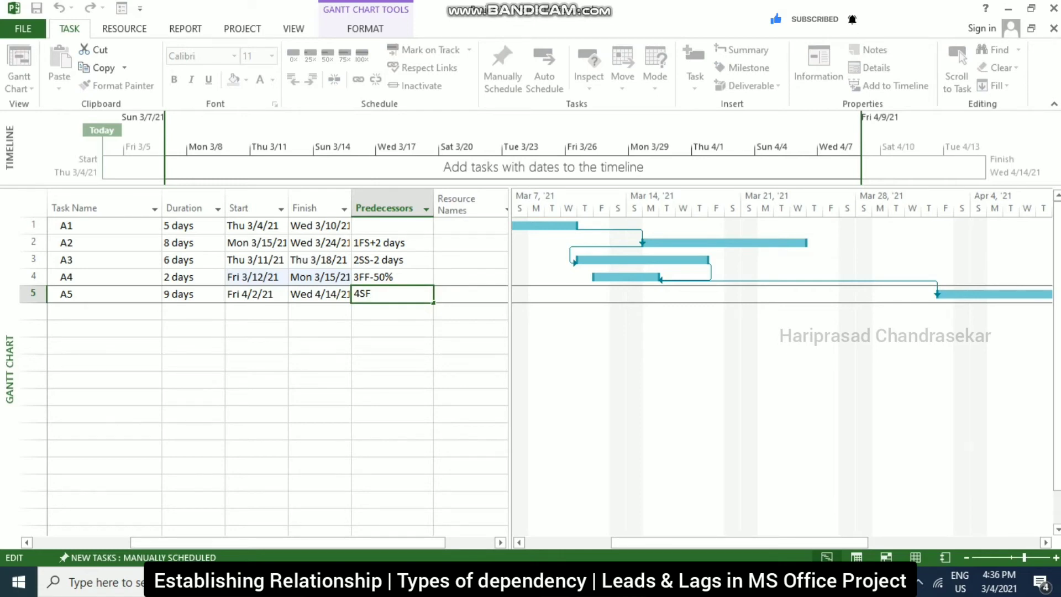
pyautogui.write('+25%')
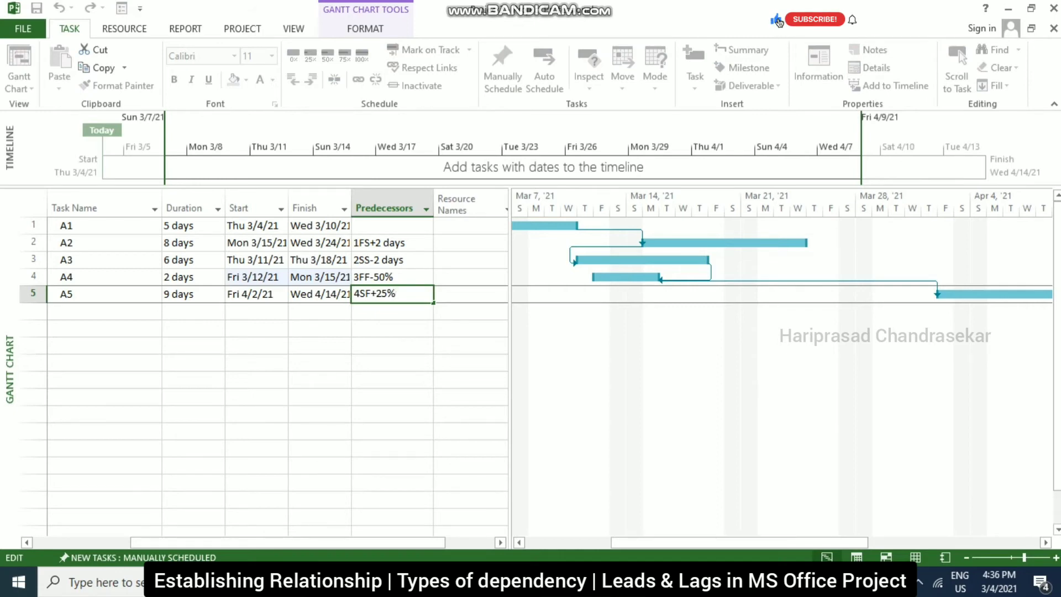
pyautogui.press('Return')
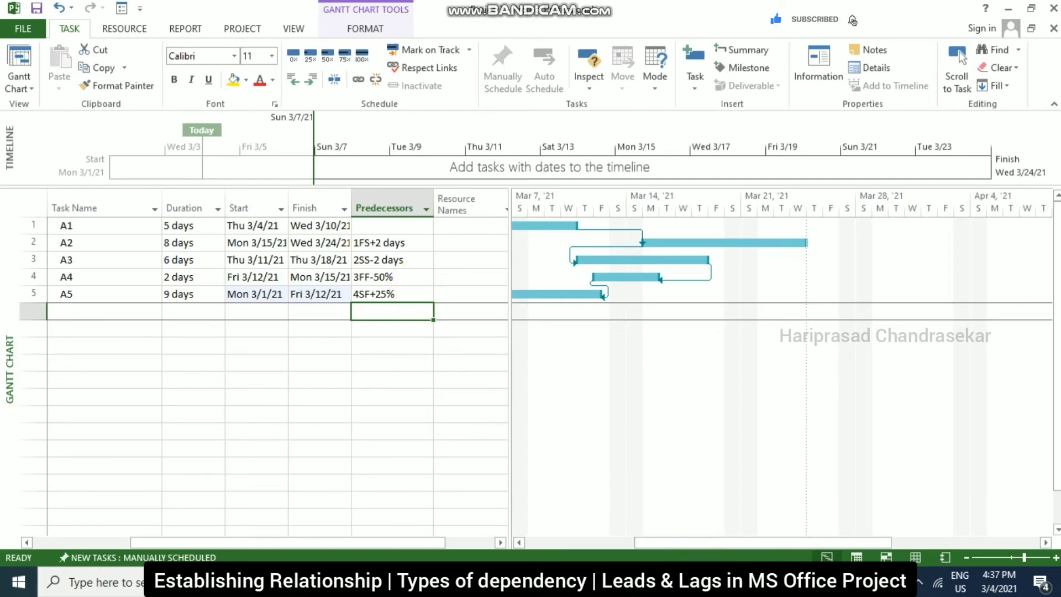
# Step: Check the dependency type and lag in task A5's predecessor details, and close them without changes
pyautogui.moveTo(672, 540); pyautogui.dragTo(625, 542)
pyautogui.click(407, 297)
pyautogui.doubleClick(407, 296)
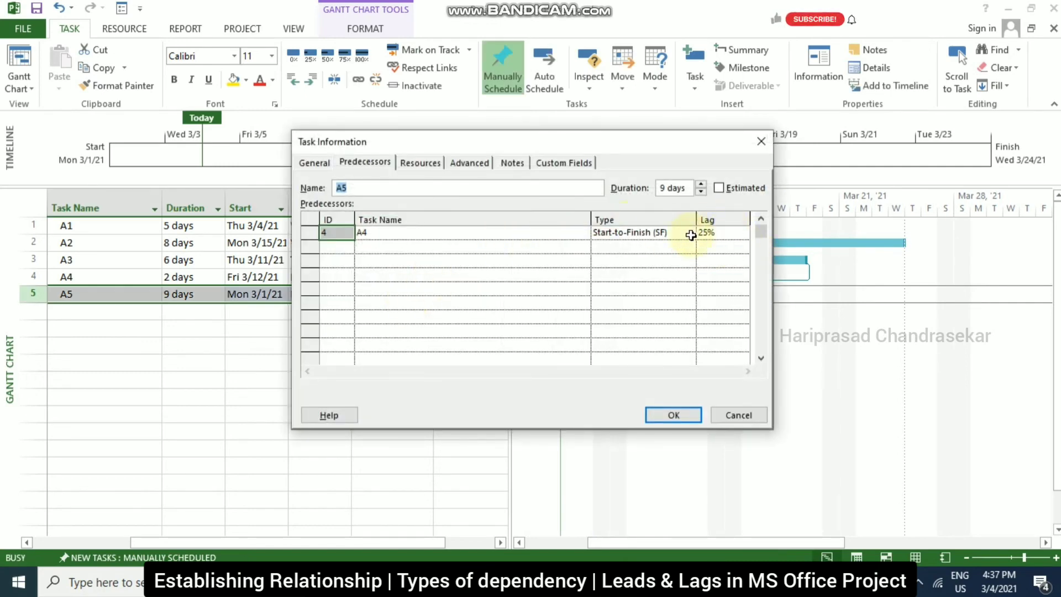
pyautogui.click(738, 413)
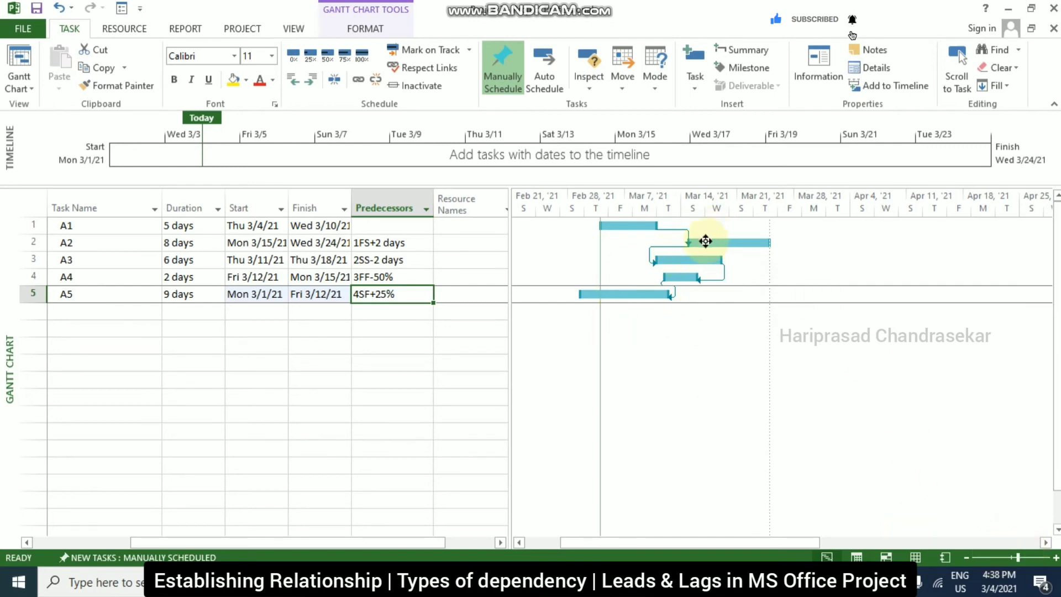
# Step: Check the dependency between A1 and A2 from its link line in the Gantt chart, review the available types, and close it without changes
pyautogui.click(1056, 558)
pyautogui.click(1056, 558)
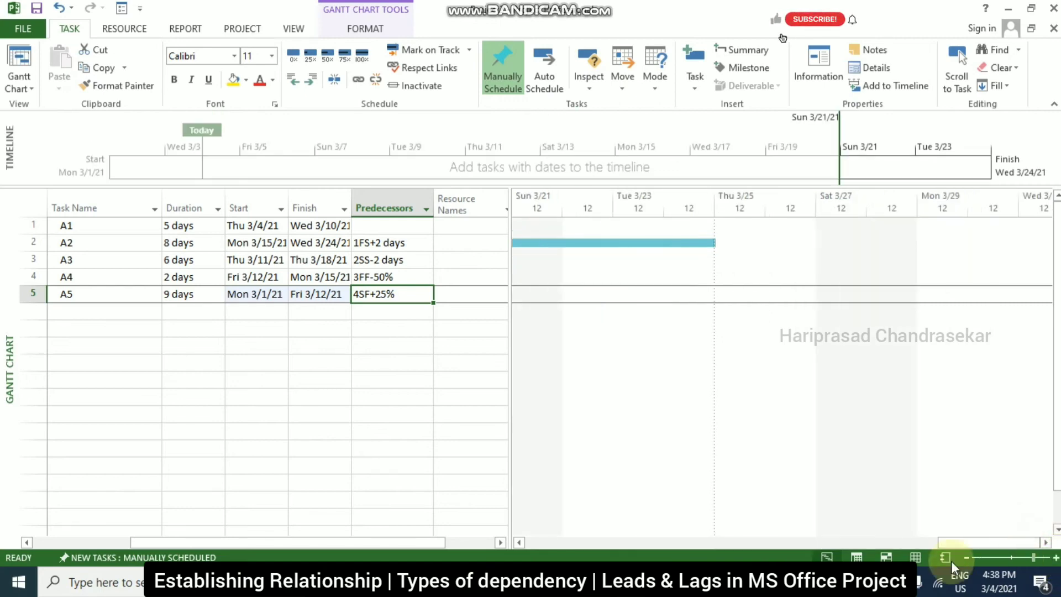
pyautogui.click(772, 543)
pyautogui.moveTo(772, 543); pyautogui.dragTo(750, 544)
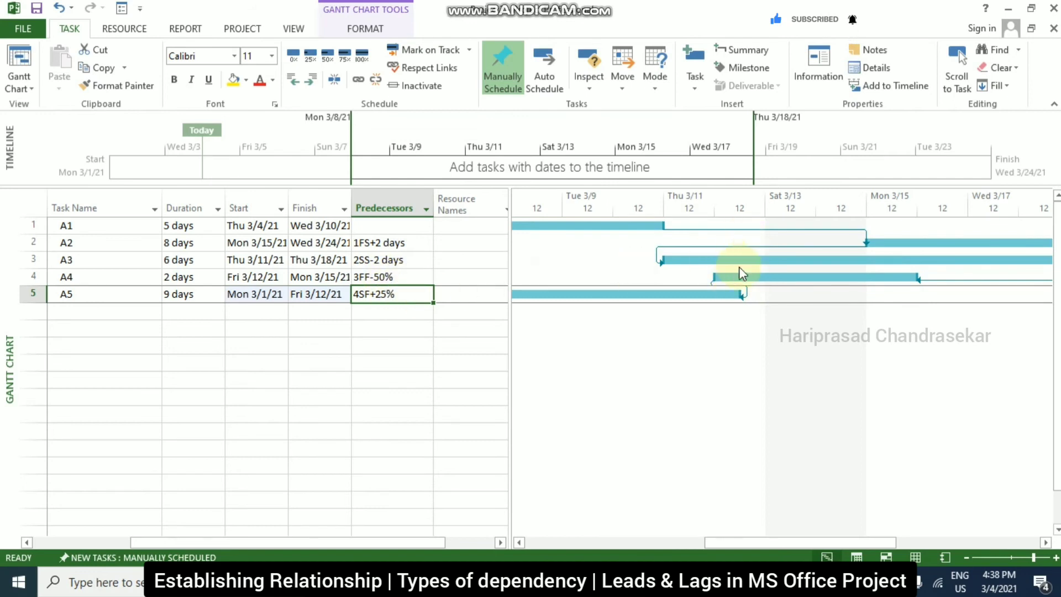
pyautogui.click(967, 556)
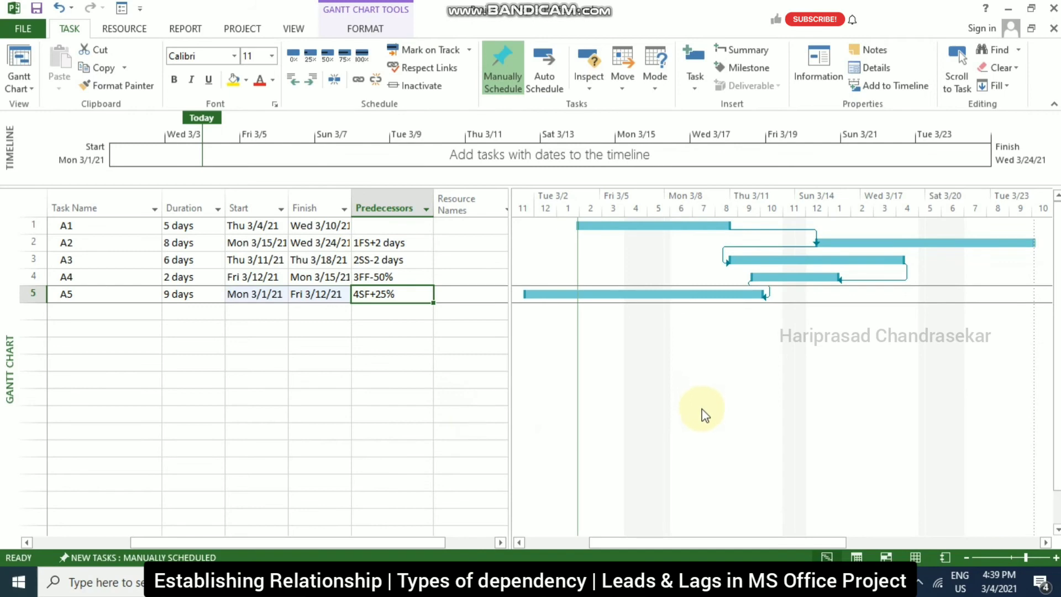
pyautogui.doubleClick(801, 236)
pyautogui.moveTo(507, 234); pyautogui.dragTo(538, 280)
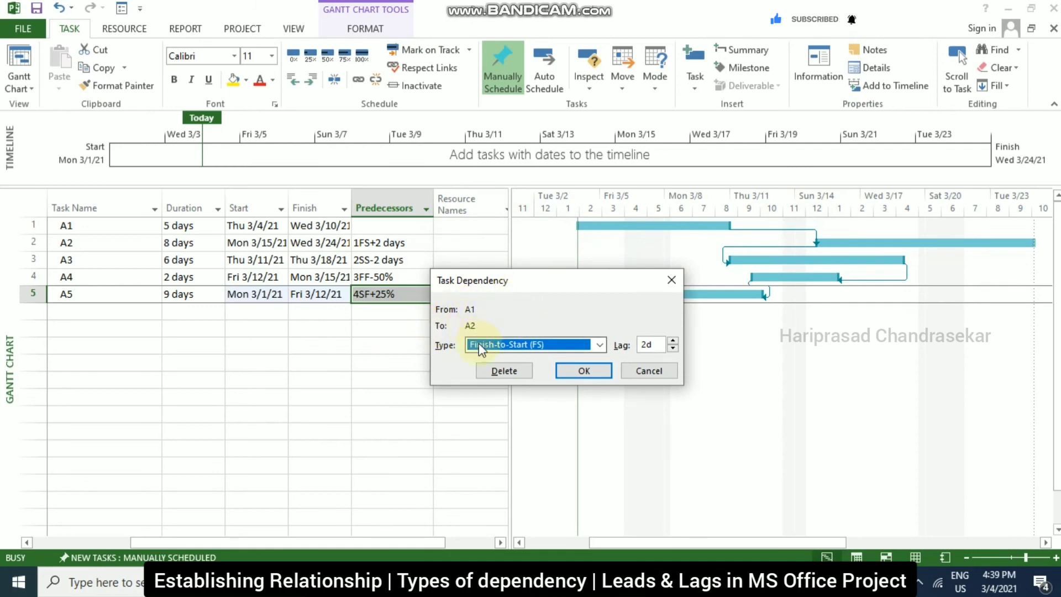
pyautogui.click(600, 345)
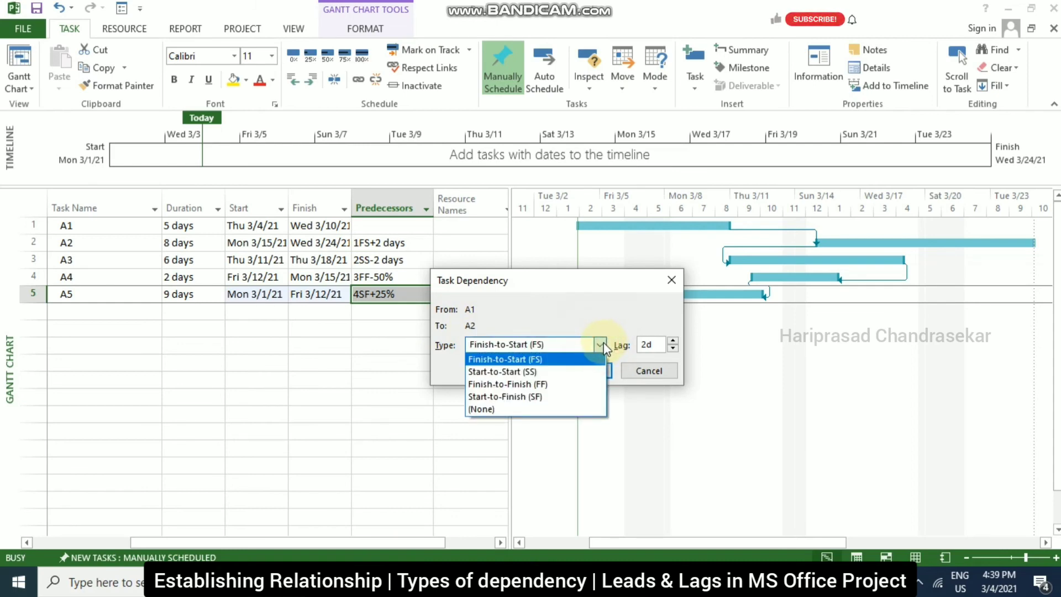
pyautogui.click(601, 343)
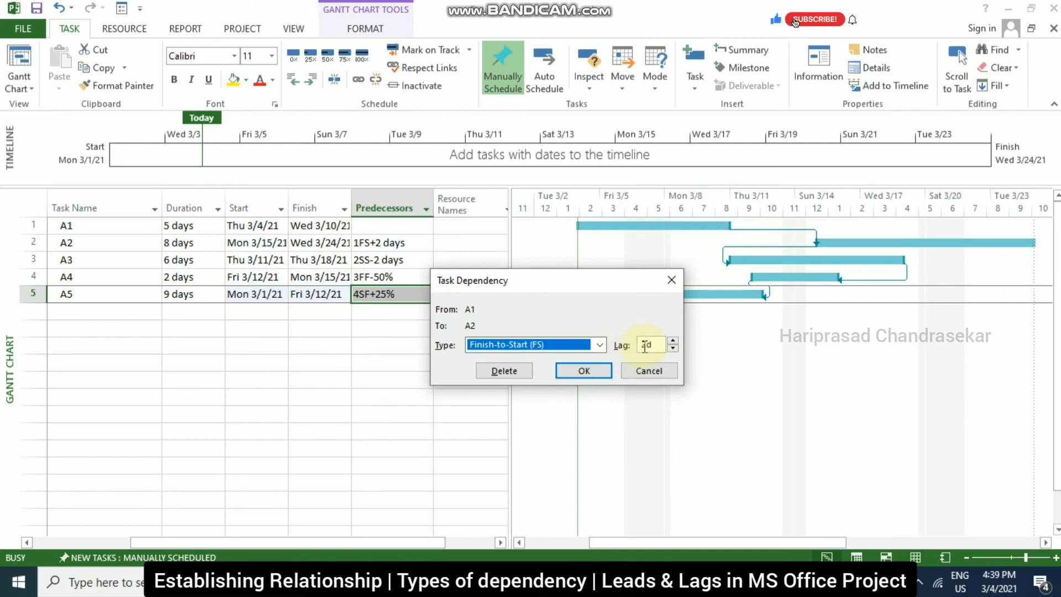
pyautogui.click(594, 370)
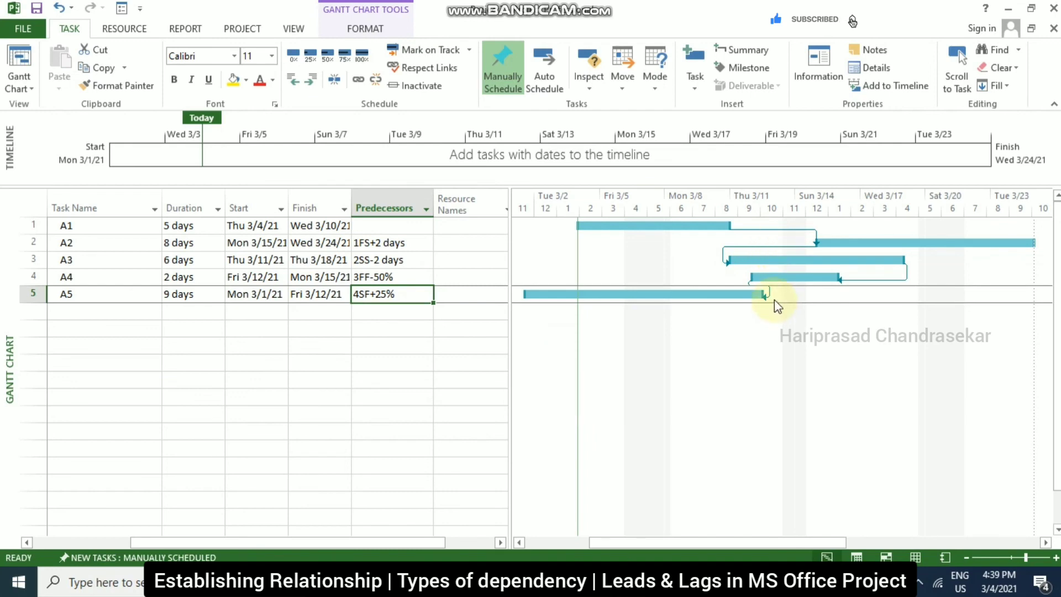
# Step: Check the dependency type and lag of the link line between A3 and A4, and cancel without changes
pyautogui.click(856, 278)
pyautogui.doubleClick(858, 280)
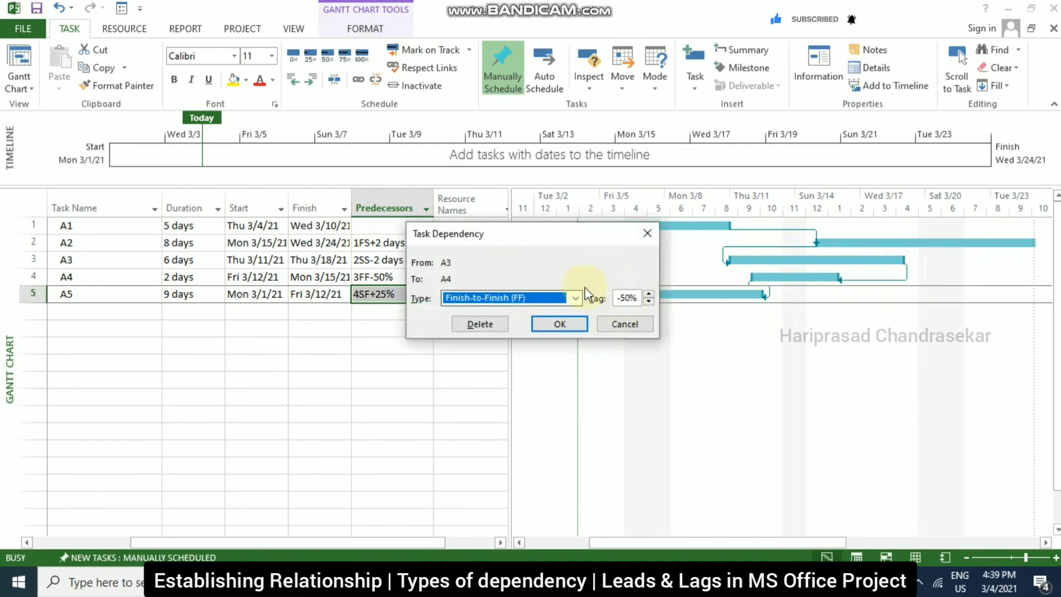
pyautogui.click(616, 323)
# Step: Check the predecessor, dependency type and lag in task A2's task information, and cancel without changes
pyautogui.click(387, 244)
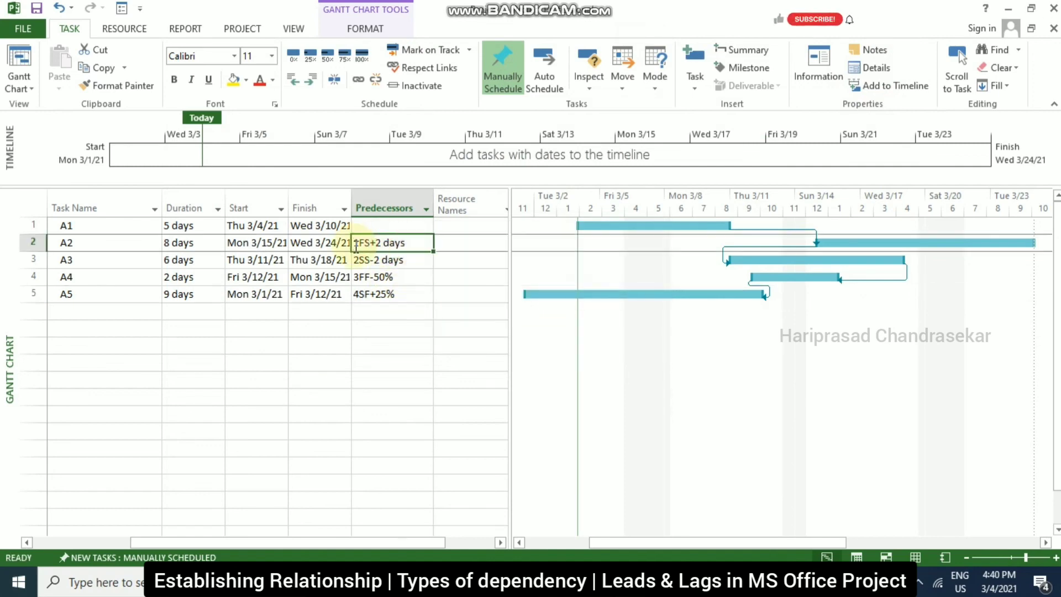
pyautogui.doubleClick(394, 243)
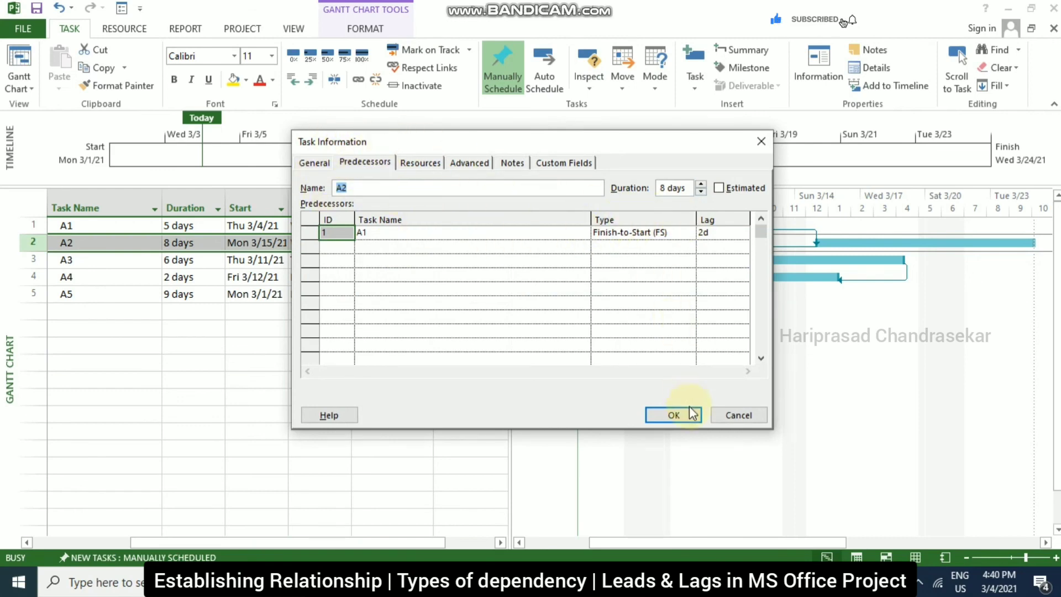
pyautogui.click(728, 418)
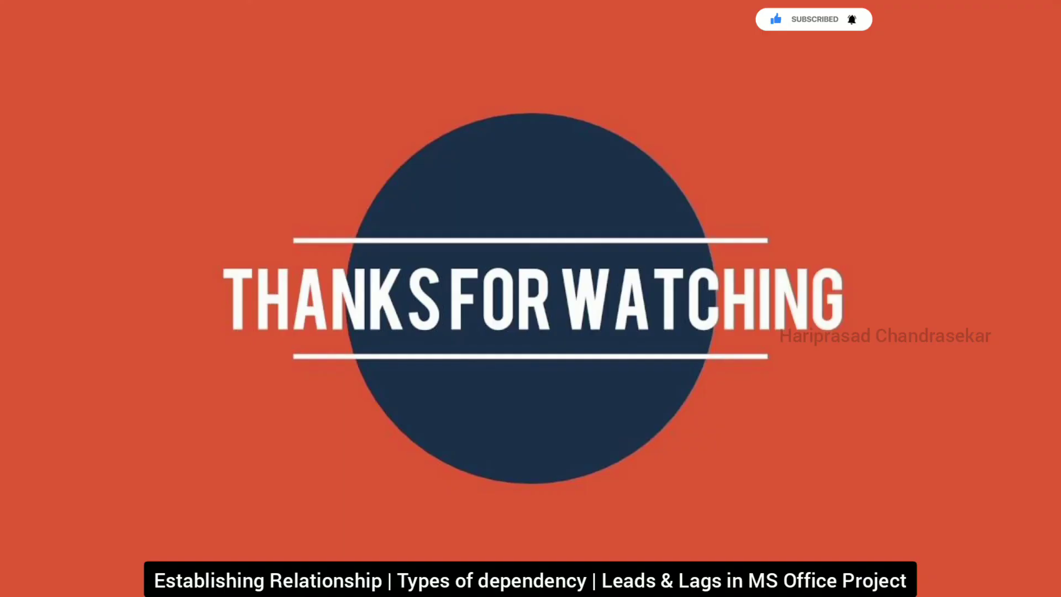